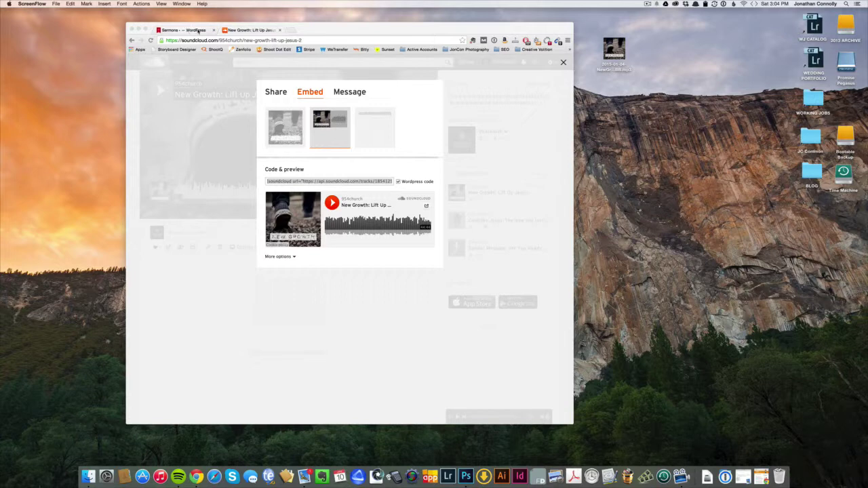
# - Return to the WordPress Sermons list, checking the SoundCloud embed code in the other tab
pyautogui.click(198, 31)
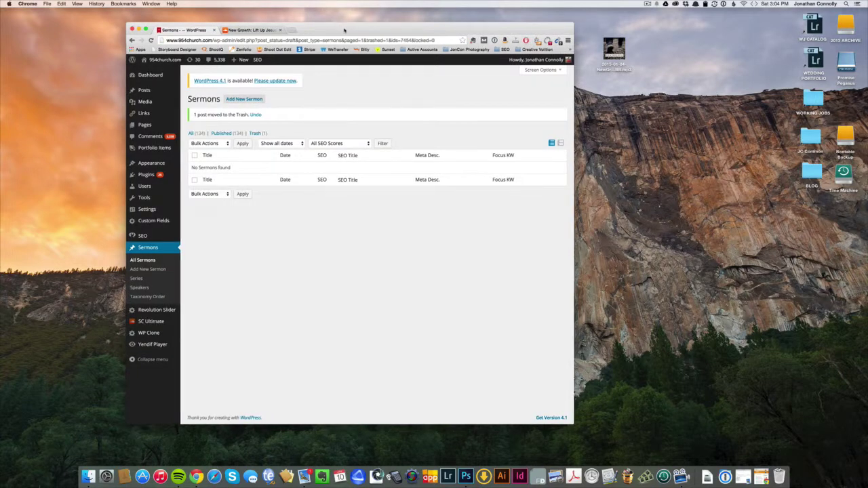
pyautogui.moveTo(342, 30); pyautogui.dragTo(354, 31)
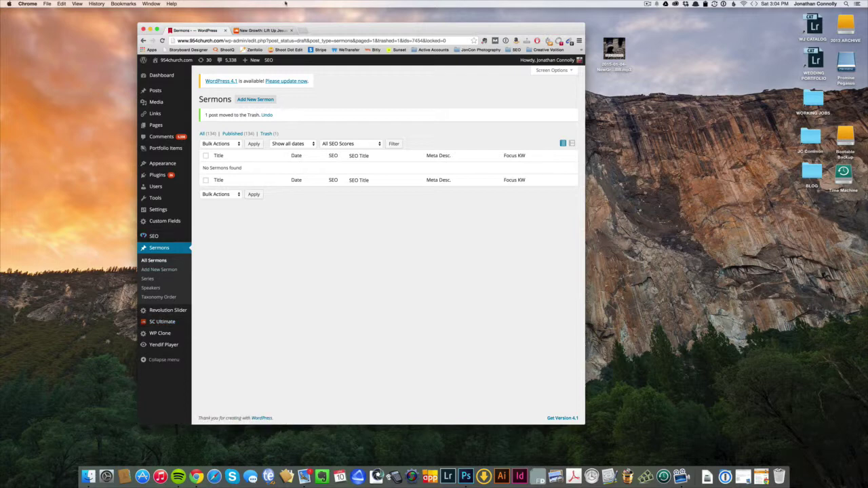
pyautogui.click(263, 31)
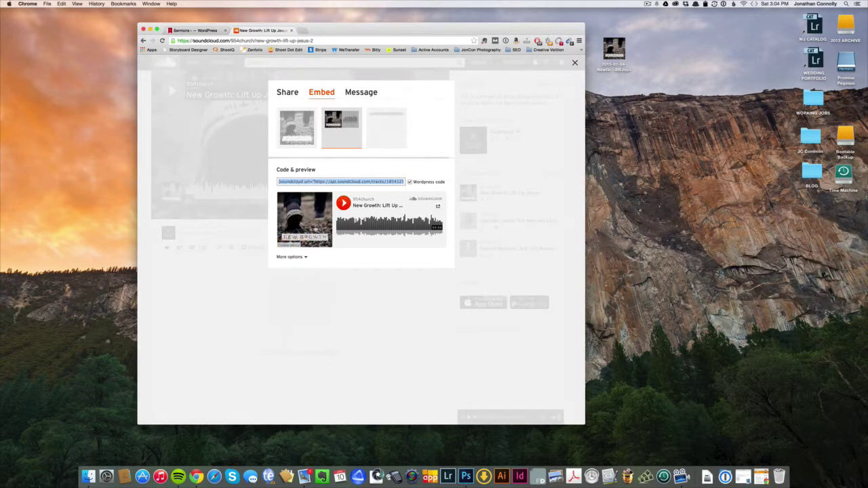
pyautogui.click(193, 30)
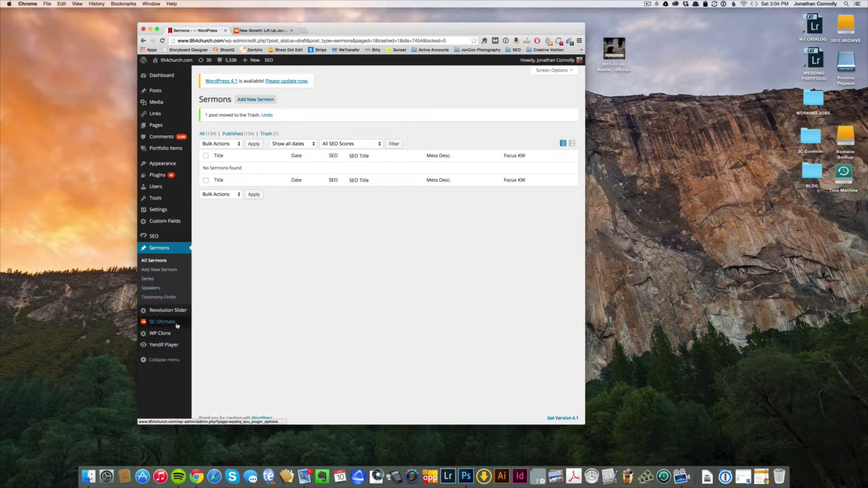
pyautogui.click(263, 32)
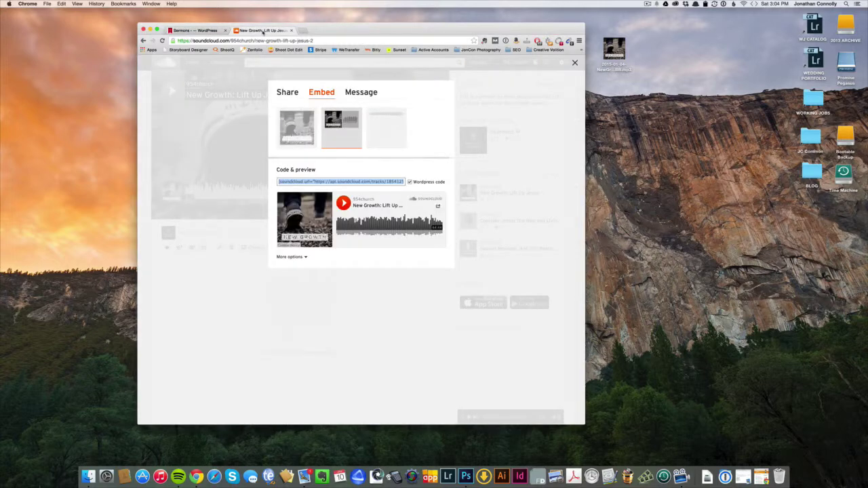
pyautogui.click(195, 30)
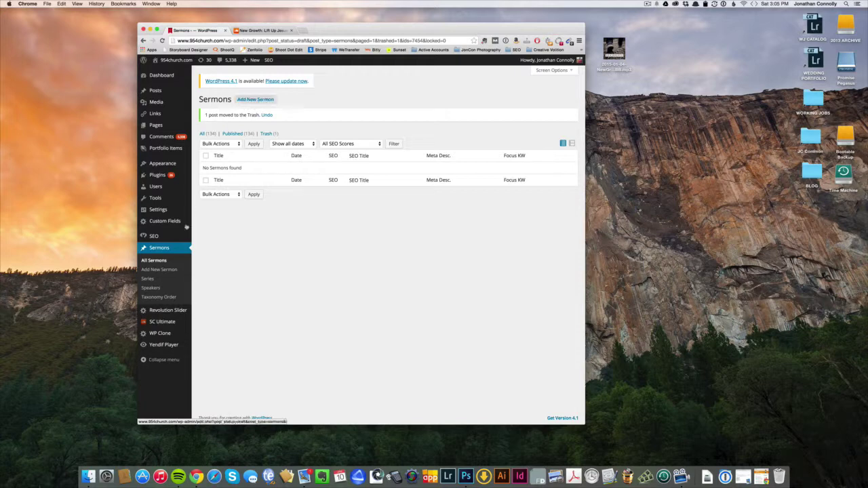
# - Add a new sermon and enter the title 'Lift Up Jesus 2'
pyautogui.click(159, 270)
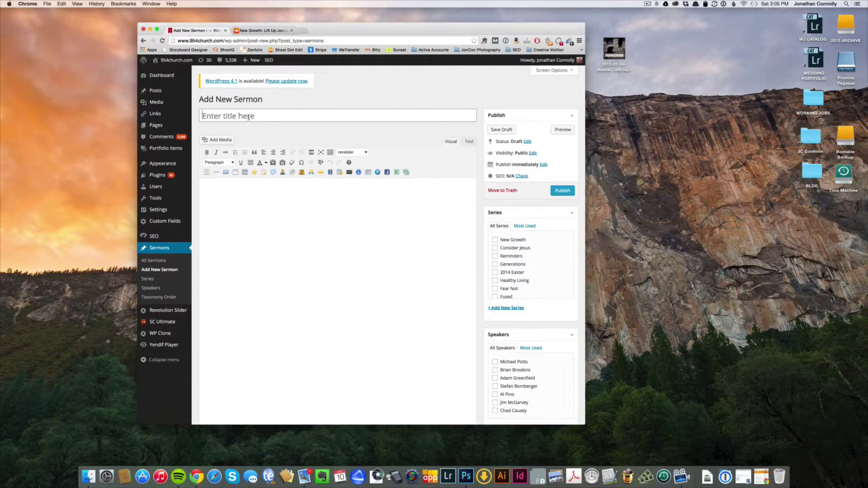
pyautogui.click(249, 117)
pyautogui.click(277, 122)
pyautogui.write('Lift Up Jesus 2')
pyautogui.scroll(-2, 475, 224)
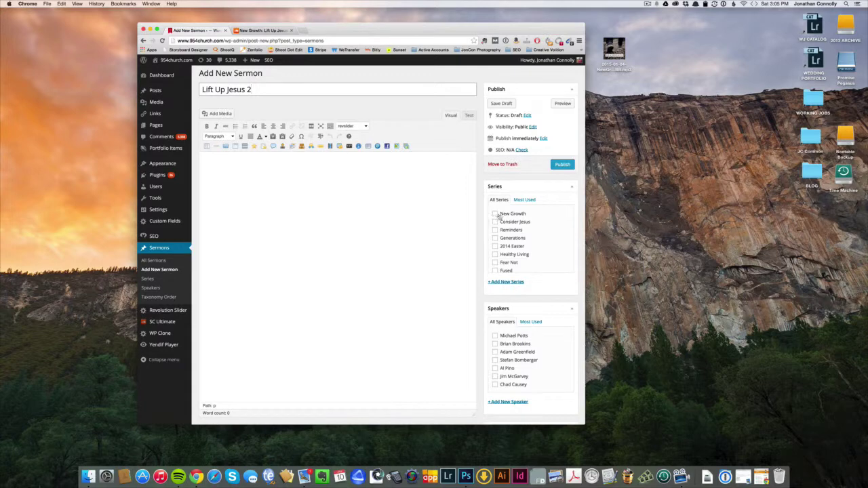
# - Tick the New Growth series, then start and cancel renaming the desktop MP3 file
pyautogui.click(495, 214)
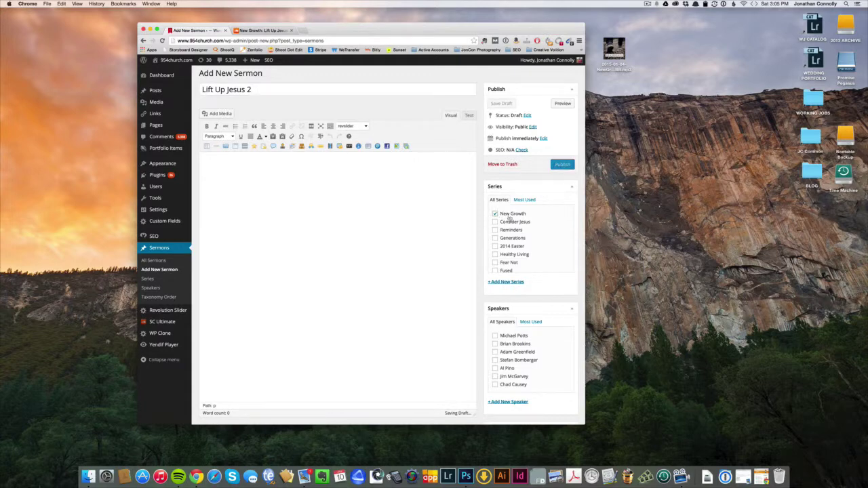
pyautogui.scroll(-3, 486, 242)
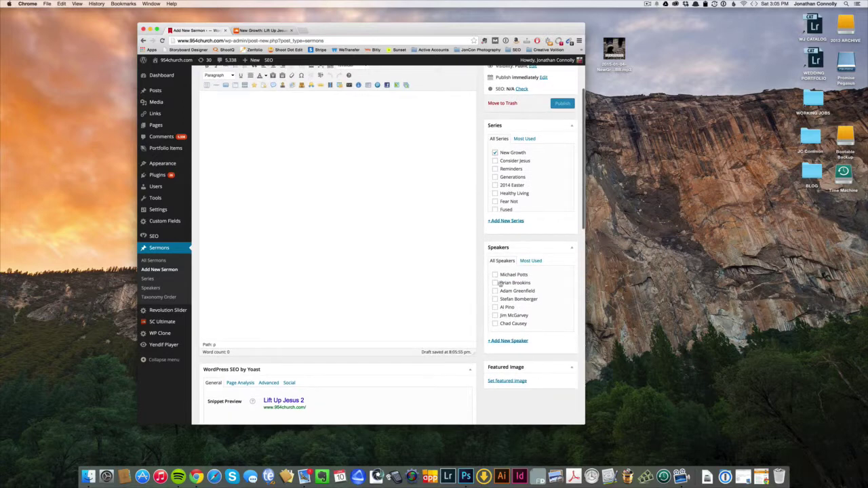
pyautogui.click(614, 68)
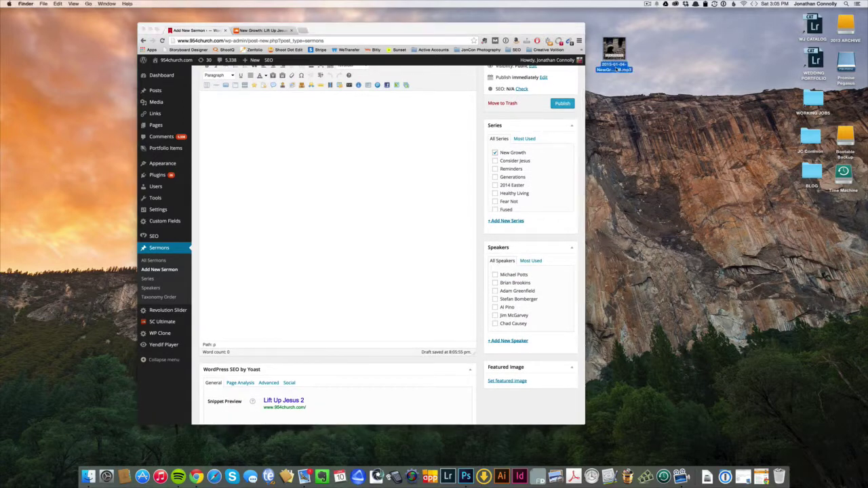
pyautogui.press('Return')
pyautogui.press('Up')
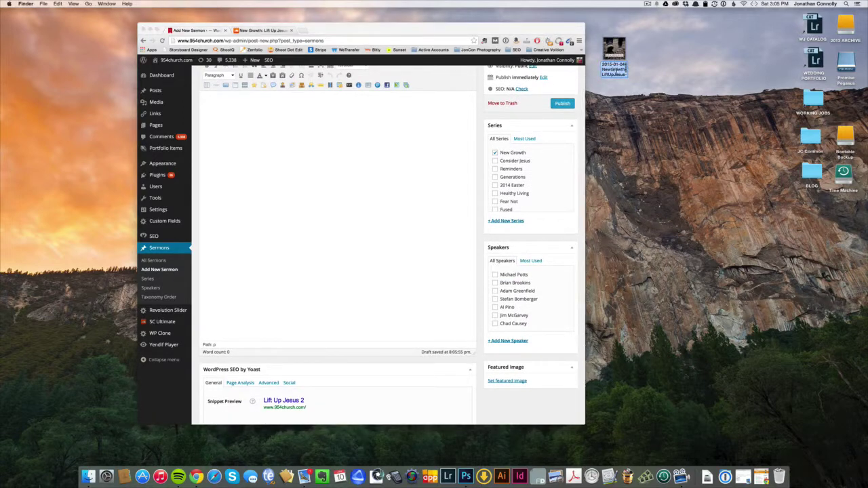
pyautogui.press('Delete')
pyautogui.press('Delete')
pyautogui.press('Delete')
pyautogui.press('Delete')
pyautogui.press('Delete')
pyautogui.press('Delete')
pyautogui.press('Delete')
pyautogui.press('Delete')
pyautogui.press('Delete')
pyautogui.press('Delete')
pyautogui.press('Delete')
pyautogui.write('-')
pyautogui.press('Escape')
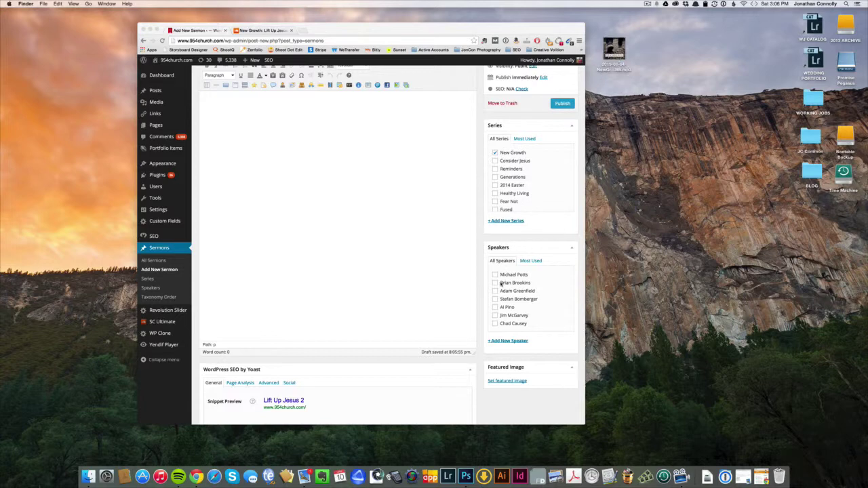
# - Tick the speaker's checkbox under Speakers to assign the speaker
pyautogui.click(495, 283)
pyautogui.click(495, 283)
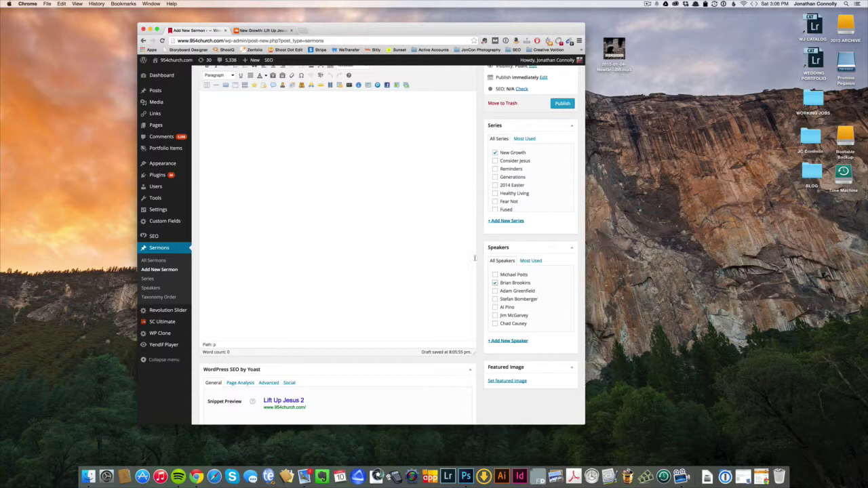
pyautogui.scroll(-6, 474, 258)
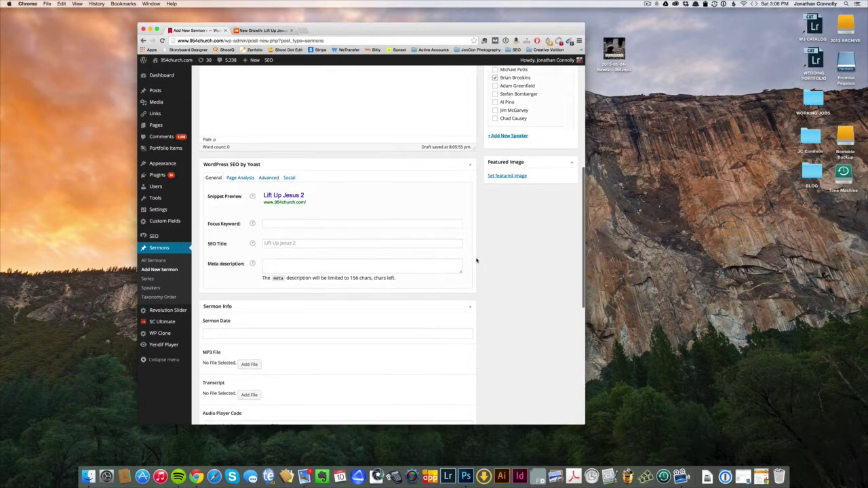
pyautogui.scroll(-1, 476, 257)
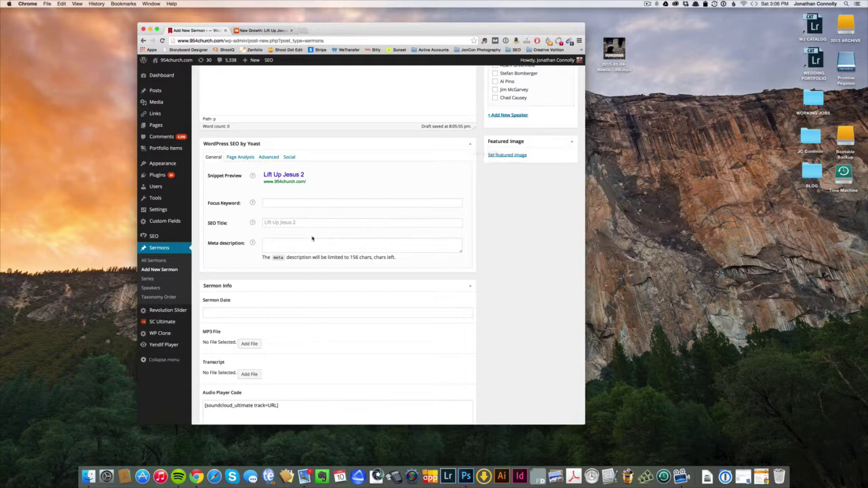
# - Collapse the WordPress SEO by Yoast box
pyautogui.click(470, 145)
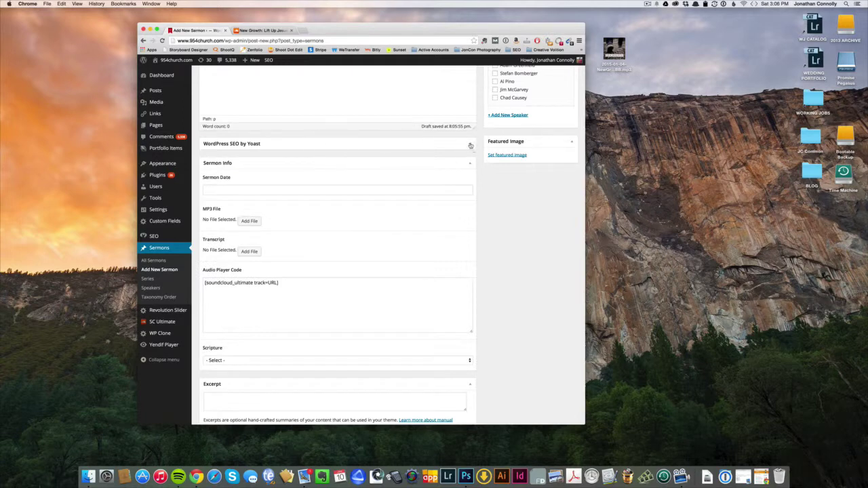
pyautogui.click(470, 145)
pyautogui.click(469, 146)
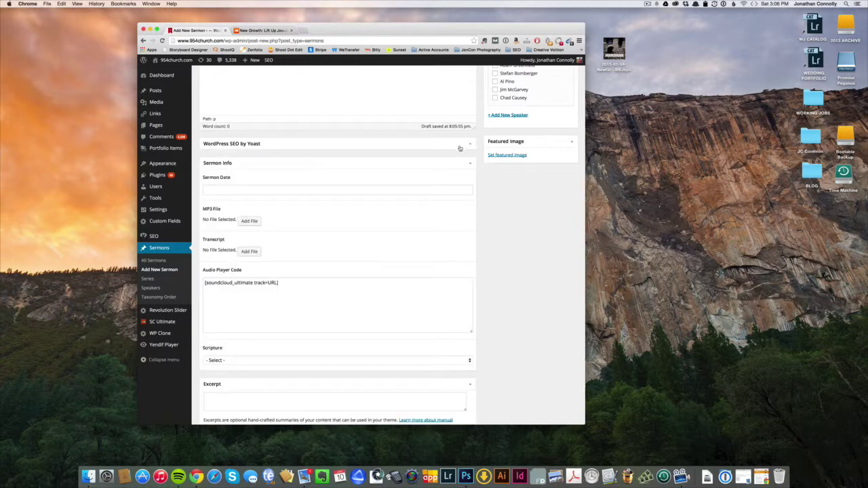
# - Set the Sermon Date to 10/01/2015 in the date picker
pyautogui.click(264, 189)
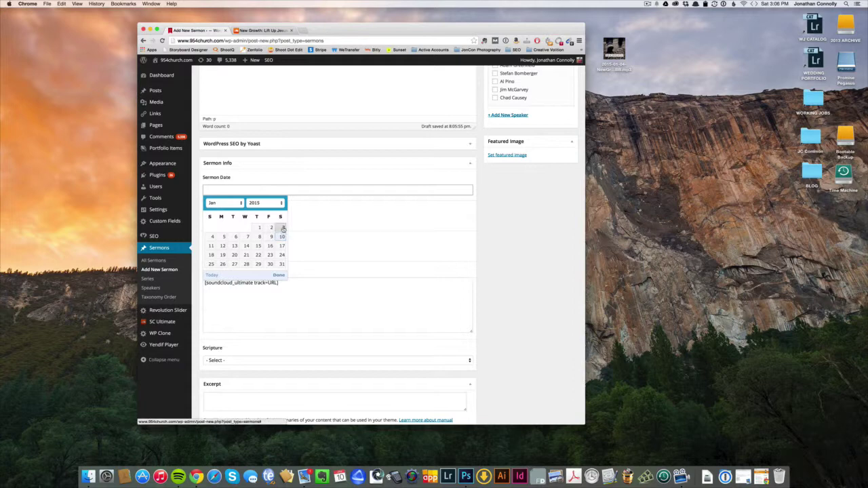
pyautogui.click(213, 235)
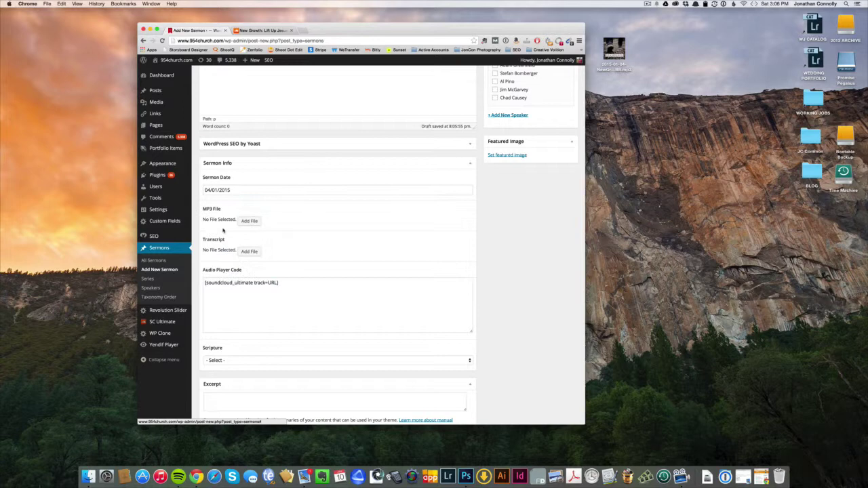
pyautogui.click(238, 190)
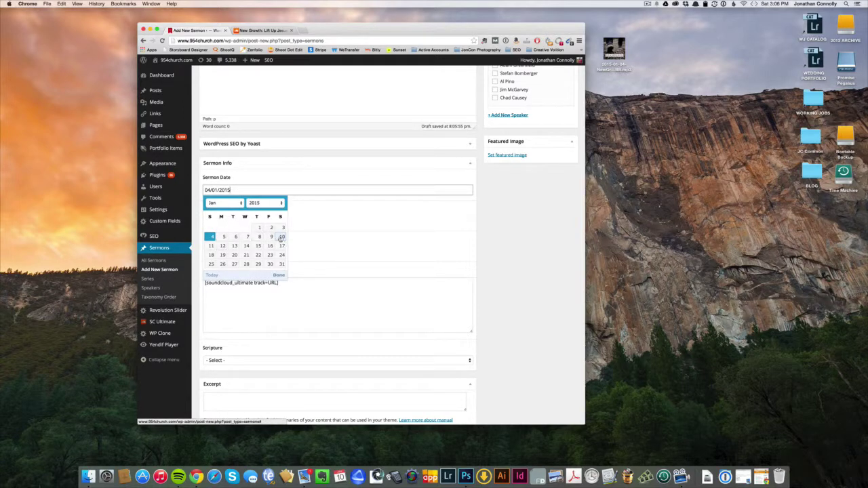
pyautogui.click(282, 236)
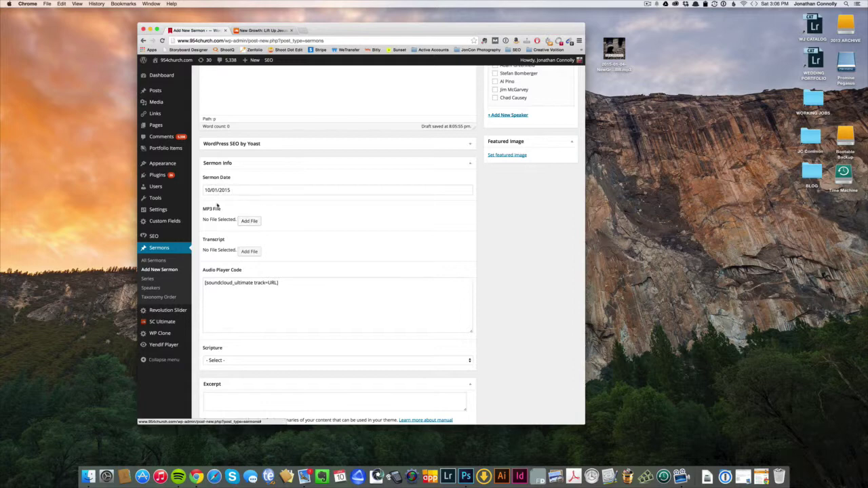
pyautogui.click(252, 224)
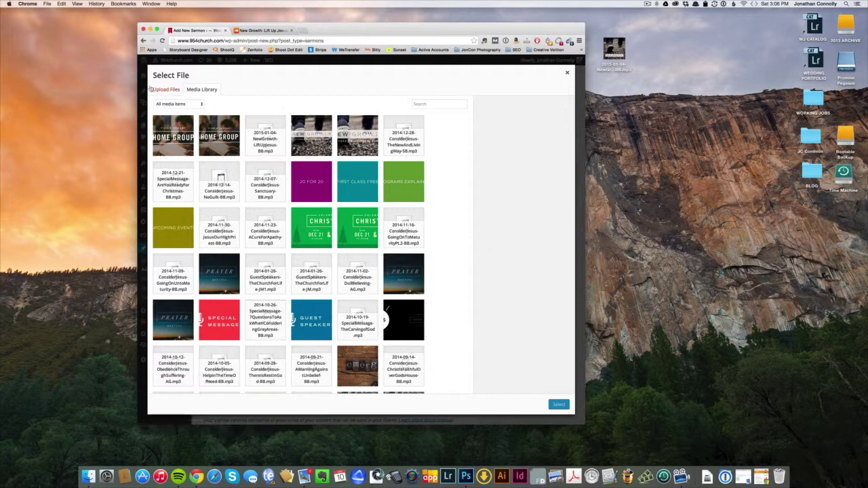
# - Upload 2015-01-04-NewGrowth-LiftUpJesus-BB1.mp3 from the desktop and select it as the sermon's MP3 File
pyautogui.moveTo(614, 55); pyautogui.dragTo(494, 124)
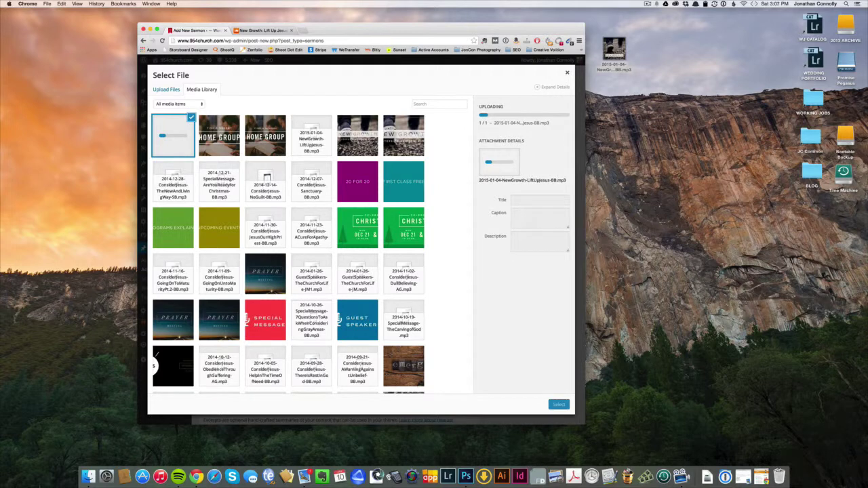
pyautogui.click(619, 64)
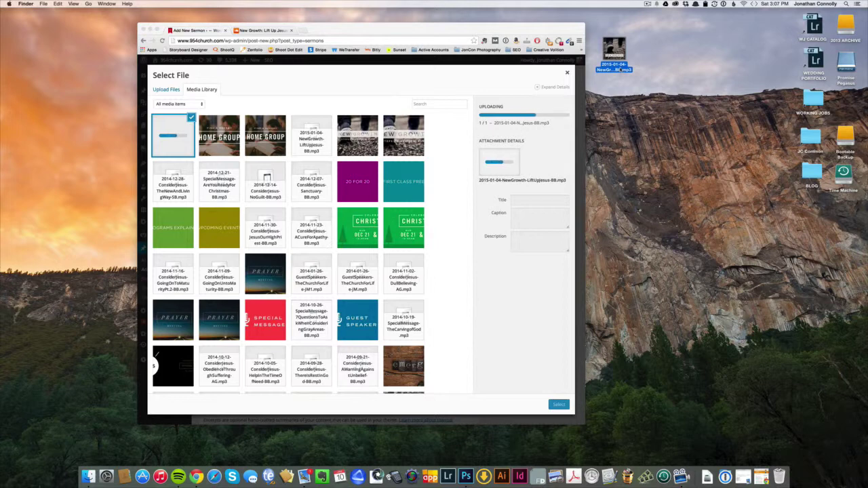
pyautogui.press('super+i')
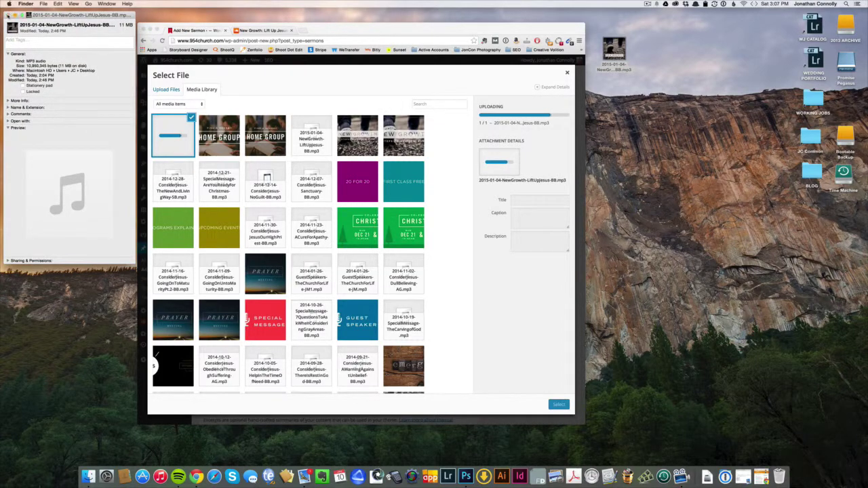
pyautogui.click(8, 16)
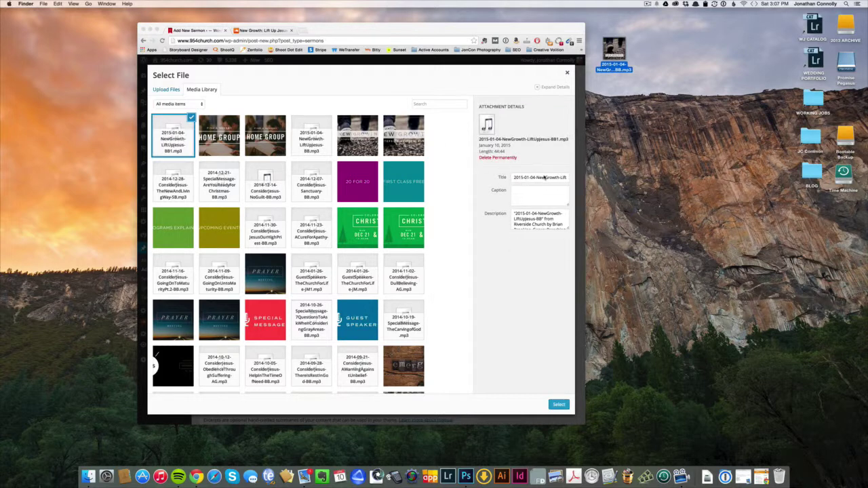
pyautogui.click(561, 177)
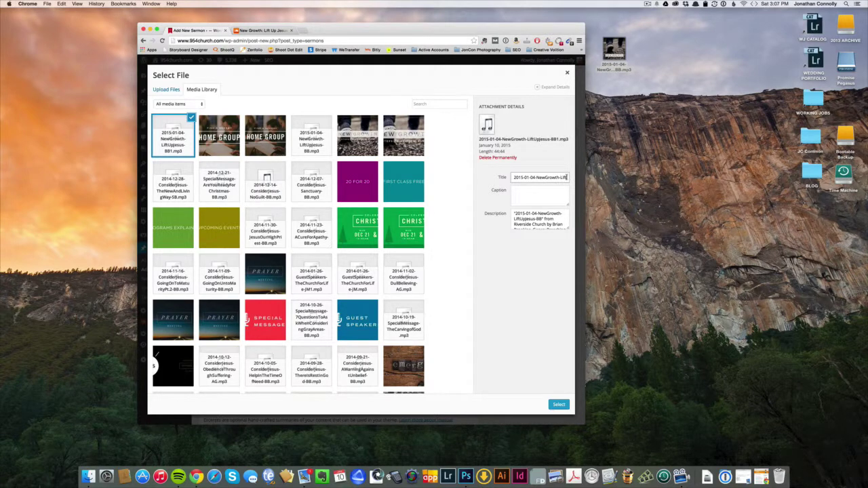
pyautogui.press('super+a')
pyautogui.scroll(-2, 523, 224)
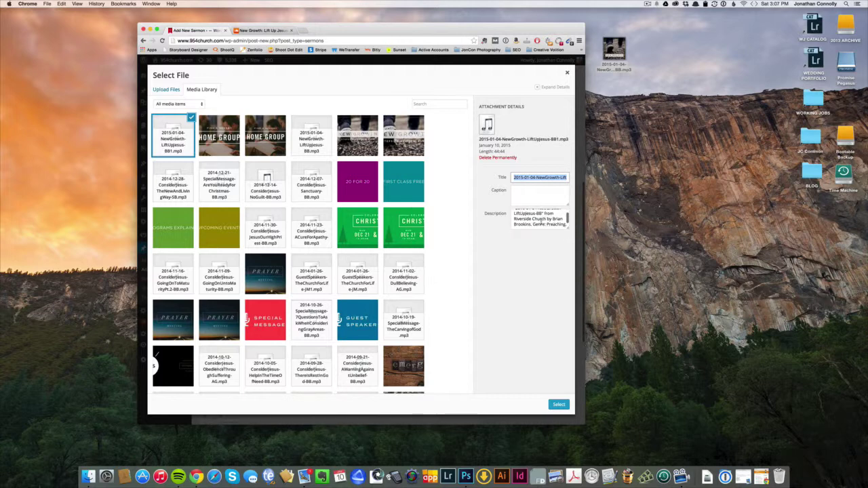
pyautogui.scroll(2, 539, 219)
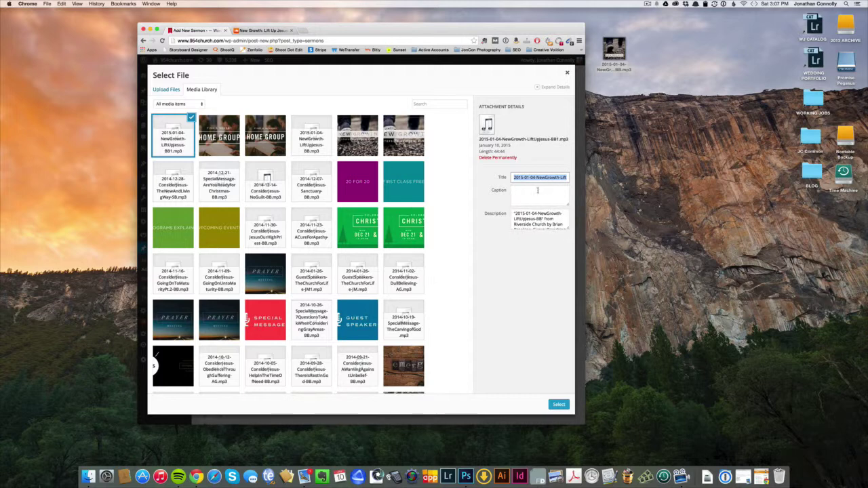
pyautogui.click(559, 405)
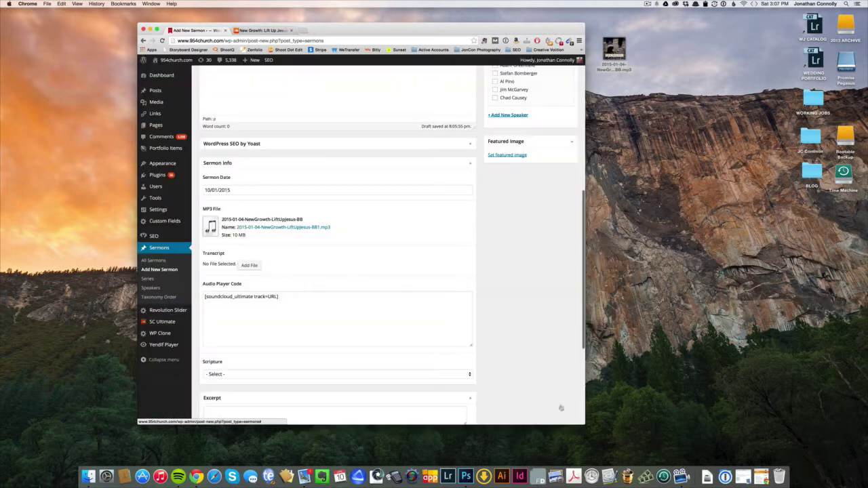
# - Leave the Transcript file empty and bring up the SoundCloud track's embed code
pyautogui.click(249, 266)
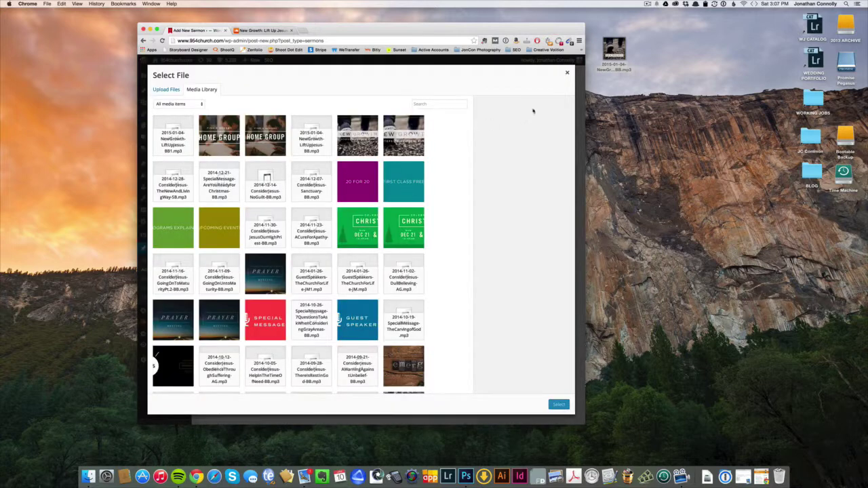
pyautogui.click(567, 72)
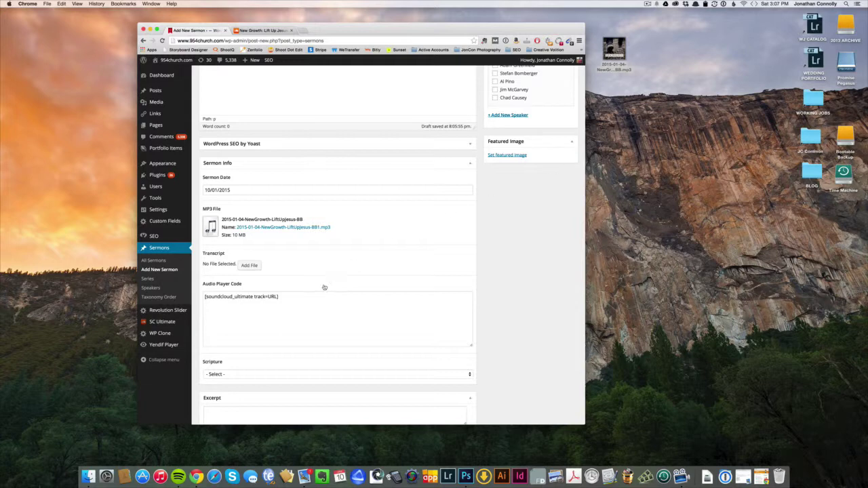
pyautogui.scroll(-2, 308, 293)
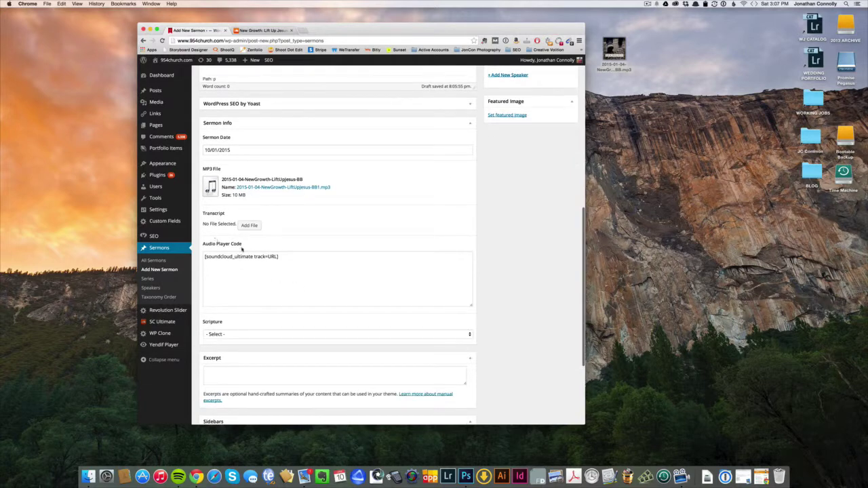
pyautogui.click(263, 30)
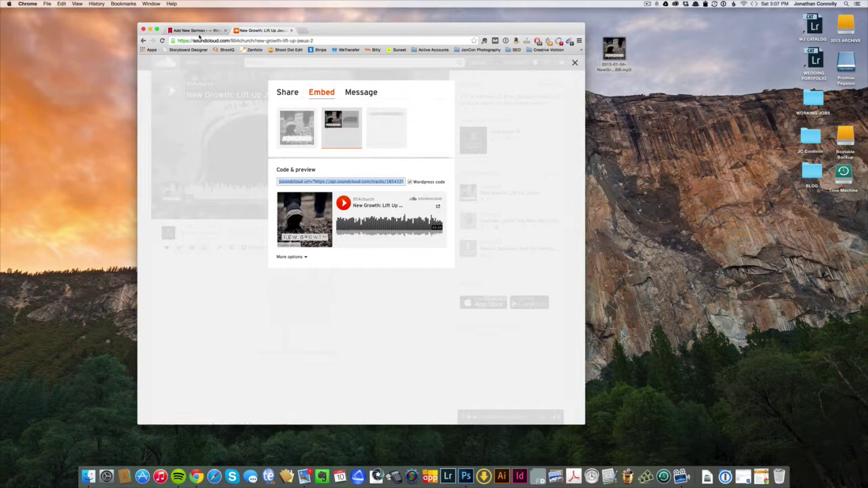
# - Replace the Audio Player Code placeholder with the SoundCloud shortcode for track 185412553
pyautogui.click(193, 30)
pyautogui.click(285, 264)
pyautogui.press('super+a')
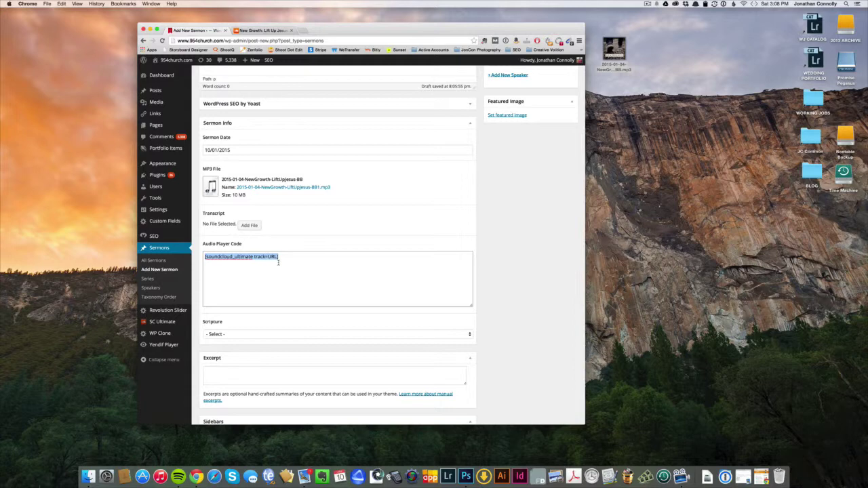
pyautogui.write('[soundcloud url="https://api.soundcloud.com/tracks/185412553" params="color=ff5500&auto_play=false&hide_related=false&show_comments=true&show_user=true&show_reposts=false" width="100%" height="166" iframe="true" /]')
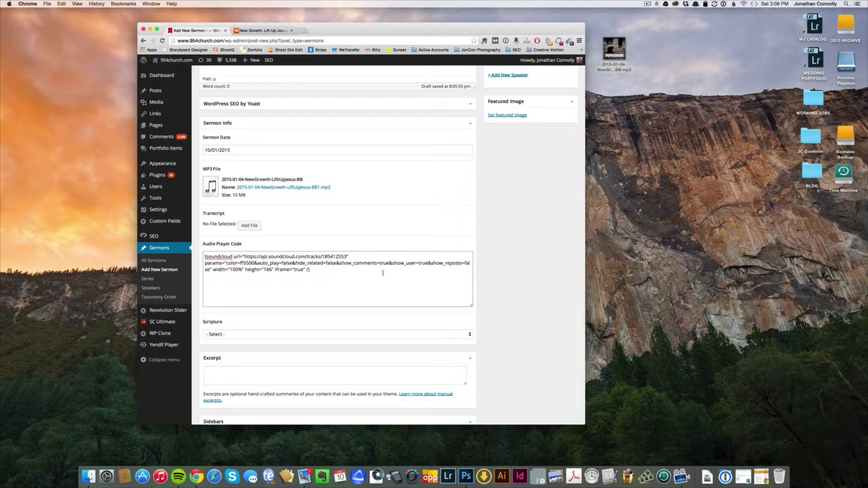
# - Choose John from the Scripture dropdown below Audio Player Code
pyautogui.scroll(-3, 284, 274)
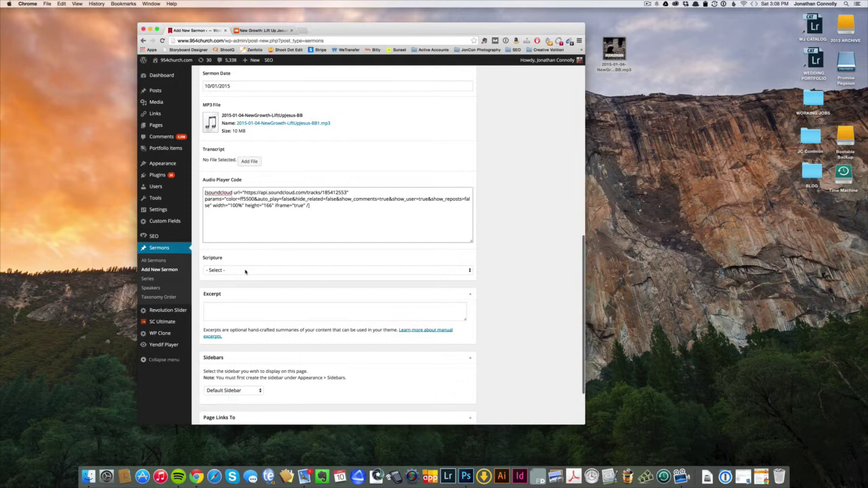
pyautogui.click(245, 270)
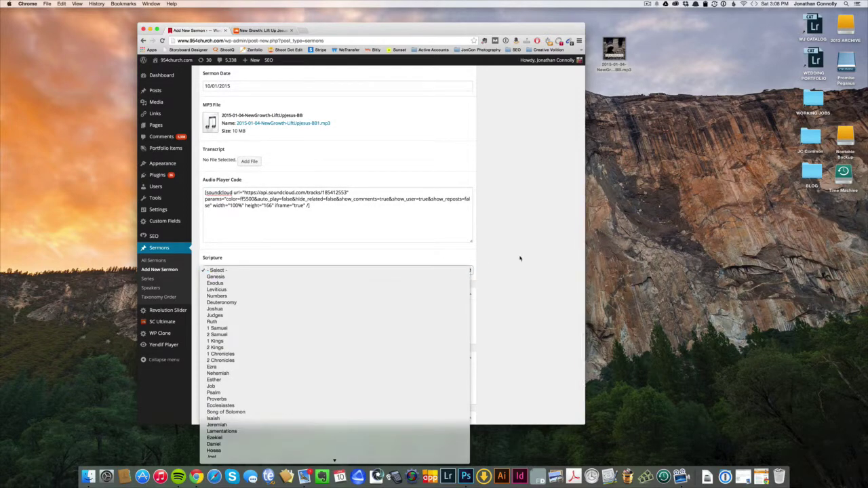
pyautogui.scroll(-5, 319, 359)
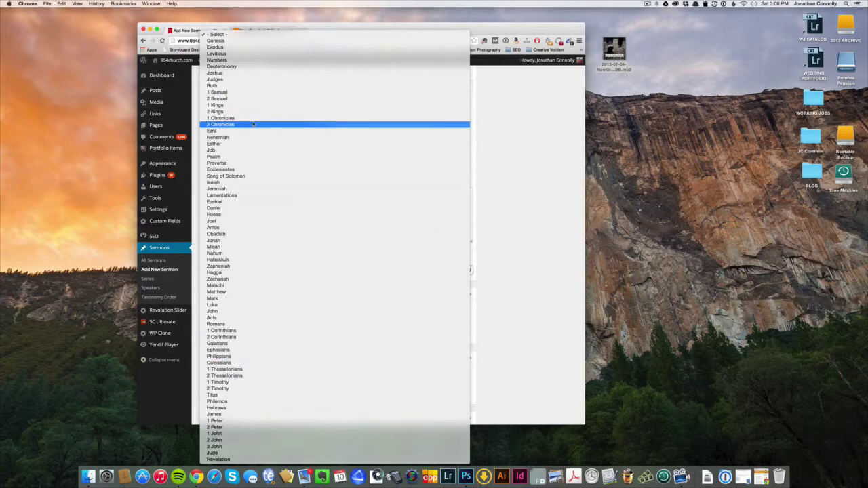
pyautogui.click(539, 179)
pyautogui.scroll(3, 303, 284)
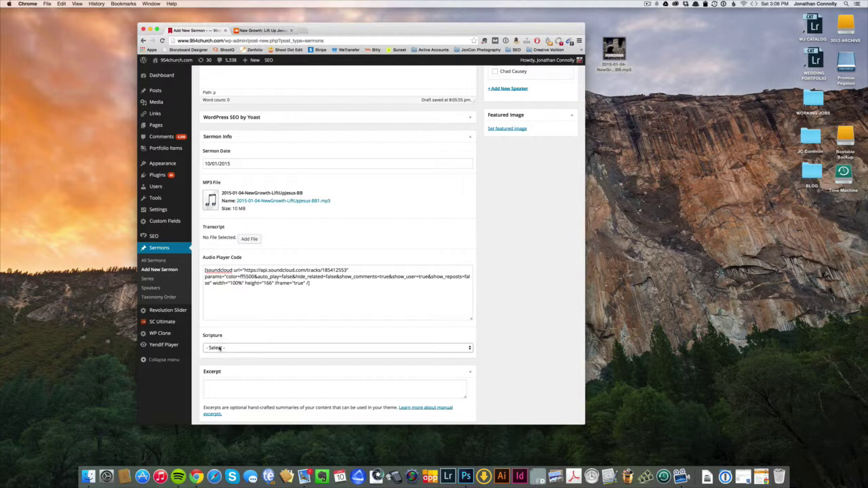
pyautogui.click(220, 347)
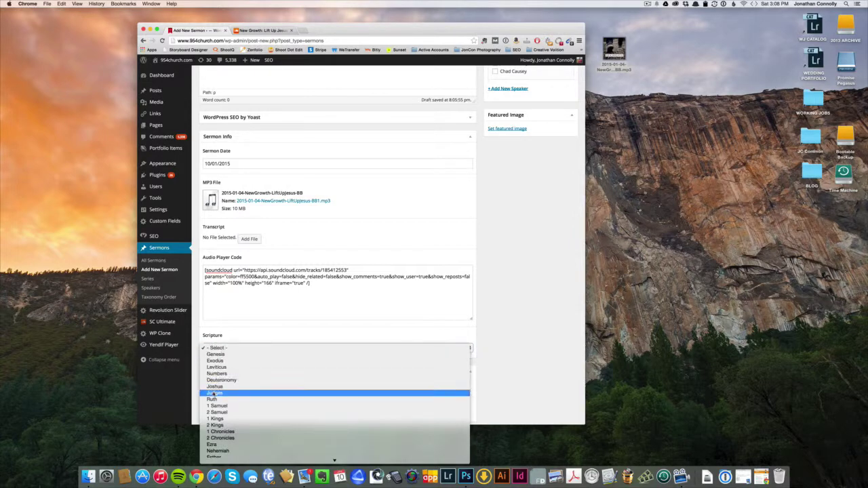
pyautogui.scroll(-5, 211, 379)
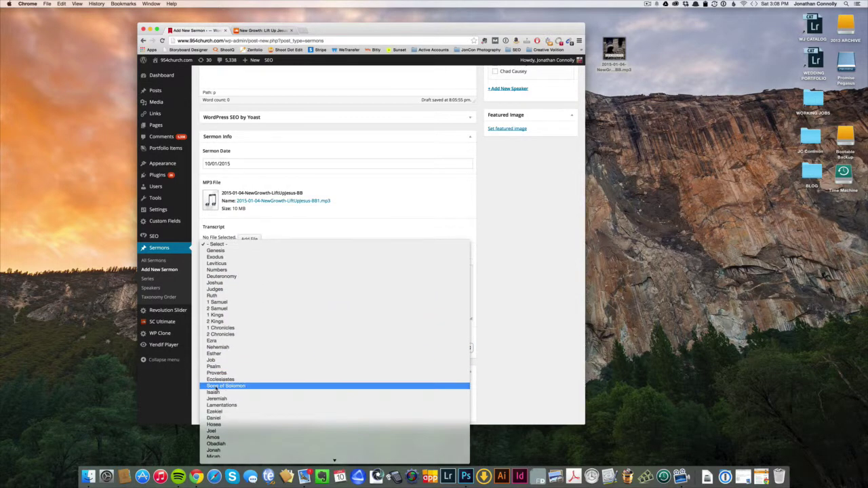
pyautogui.scroll(-6, 218, 389)
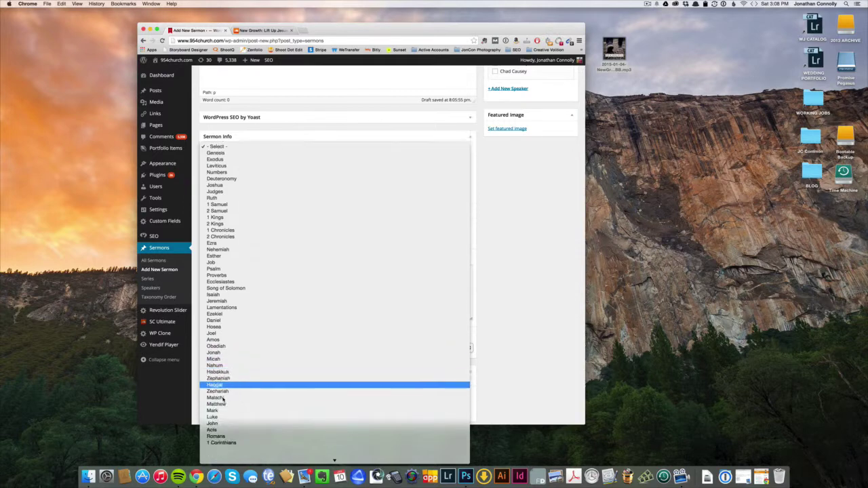
pyautogui.click(220, 386)
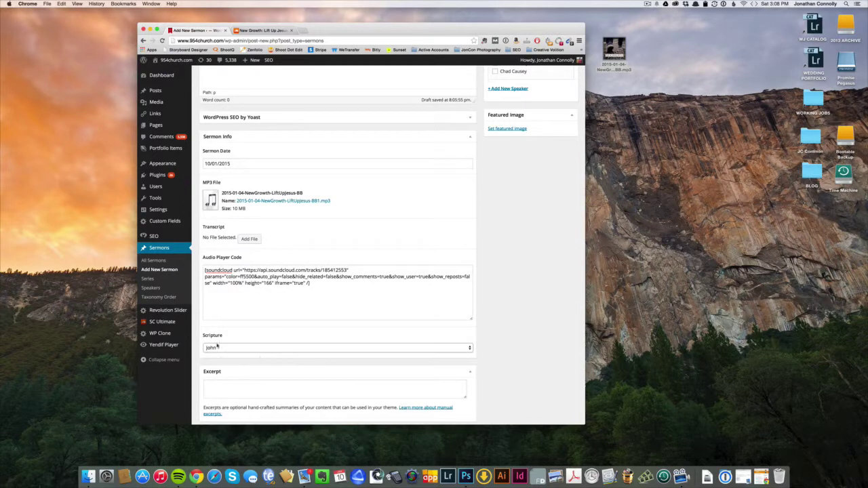
pyautogui.scroll(-5, 475, 325)
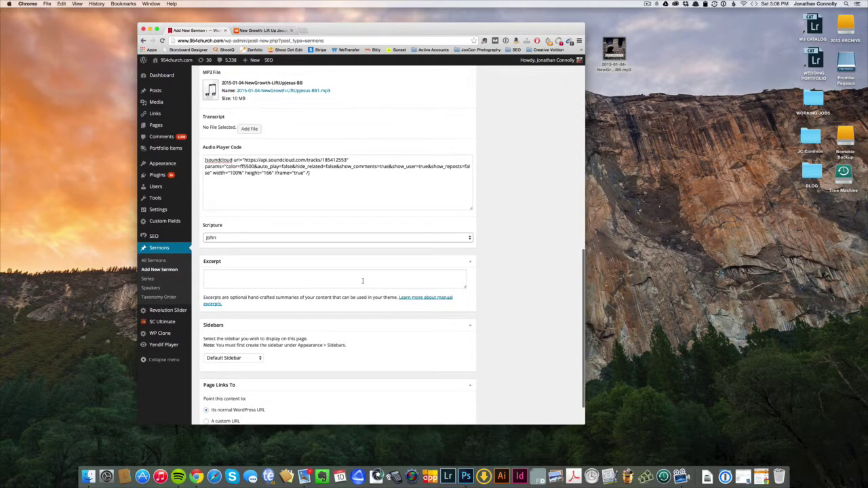
pyautogui.click(313, 276)
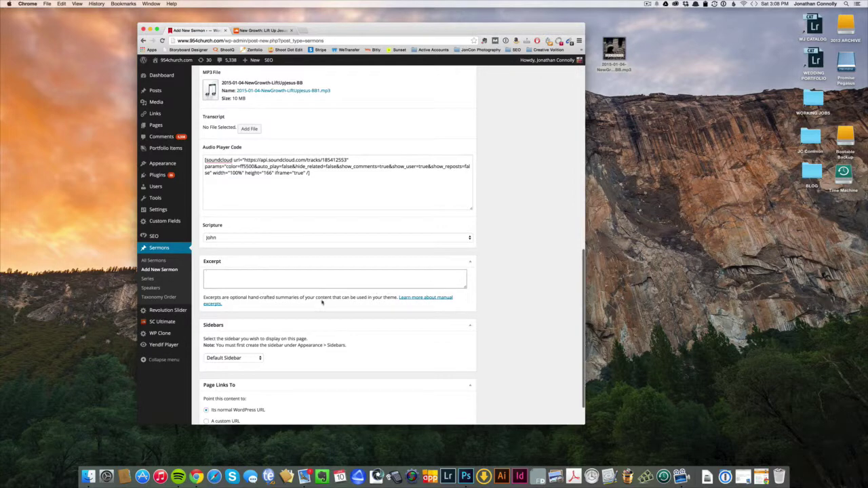
pyautogui.scroll(-2, 322, 303)
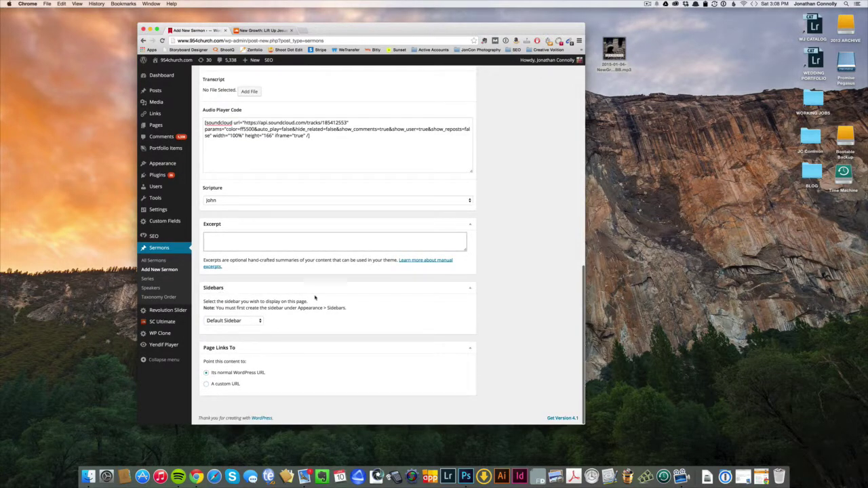
# - Save 'Lift Up Jesus 2' as a draft from the Publish box
pyautogui.scroll(20, 486, 291)
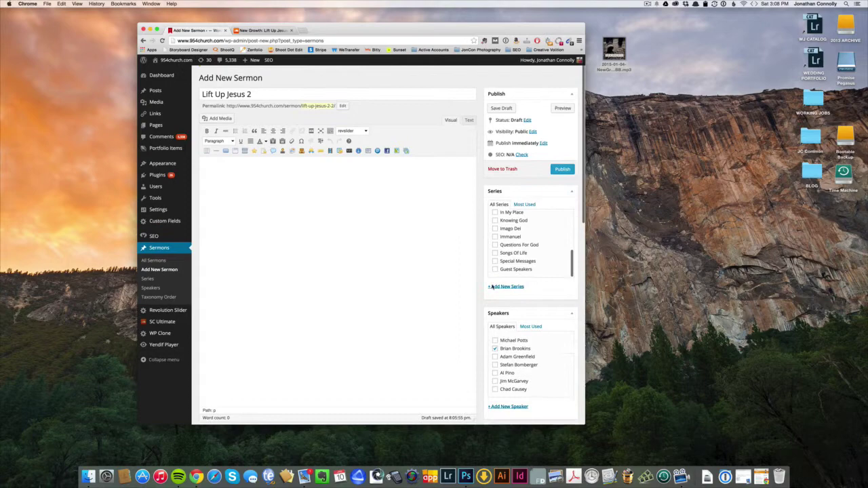
pyautogui.scroll(-5, 492, 287)
pyautogui.scroll(8, 457, 229)
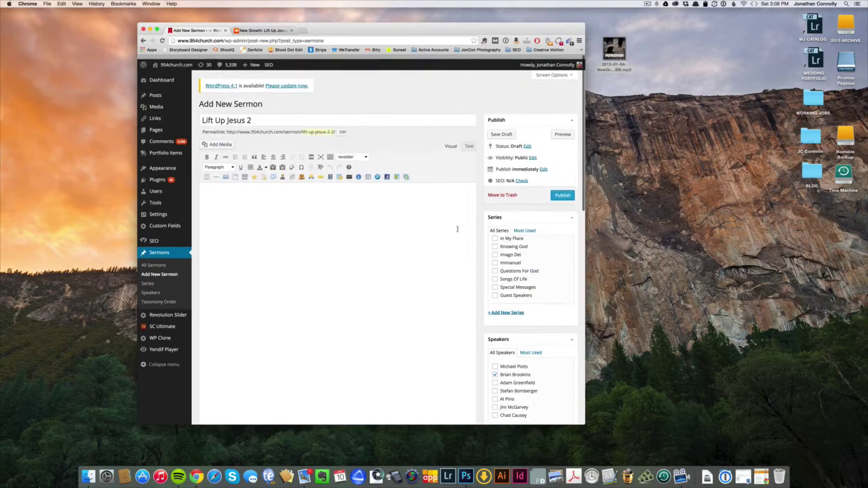
pyautogui.scroll(-20, 457, 229)
pyautogui.scroll(20, 342, 194)
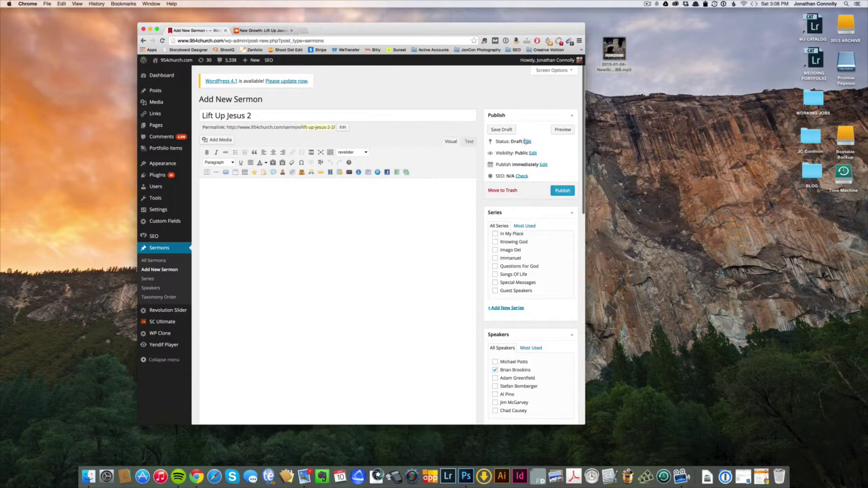
pyautogui.click(500, 130)
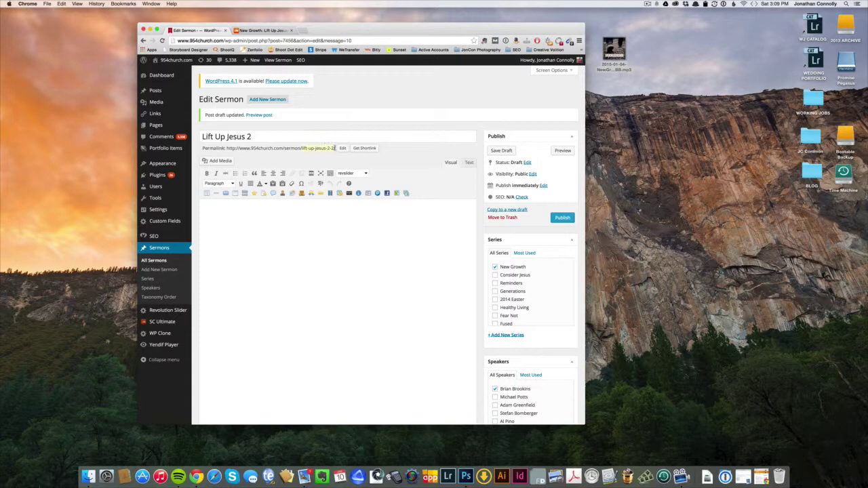
# - Keep the permalink slug lift-up-jesus-2-2 and publish the sermon, dated Jan 10, 2015
pyautogui.click(333, 147)
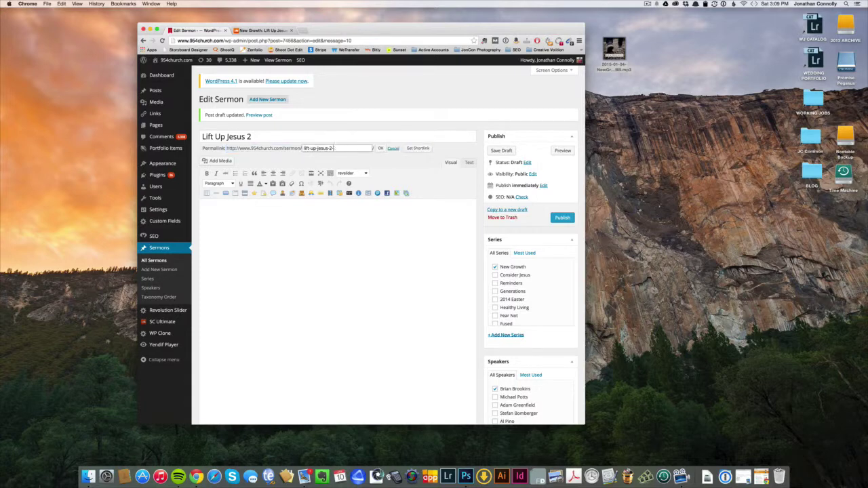
pyautogui.press('BackSpace')
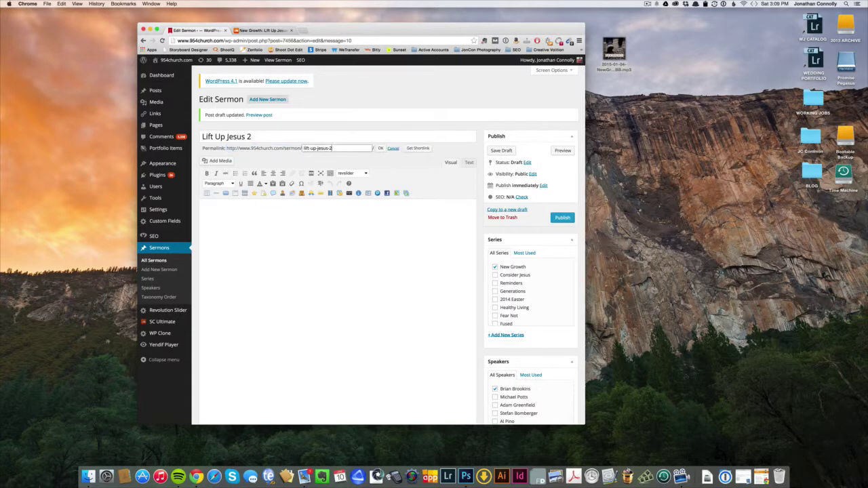
pyautogui.click(381, 150)
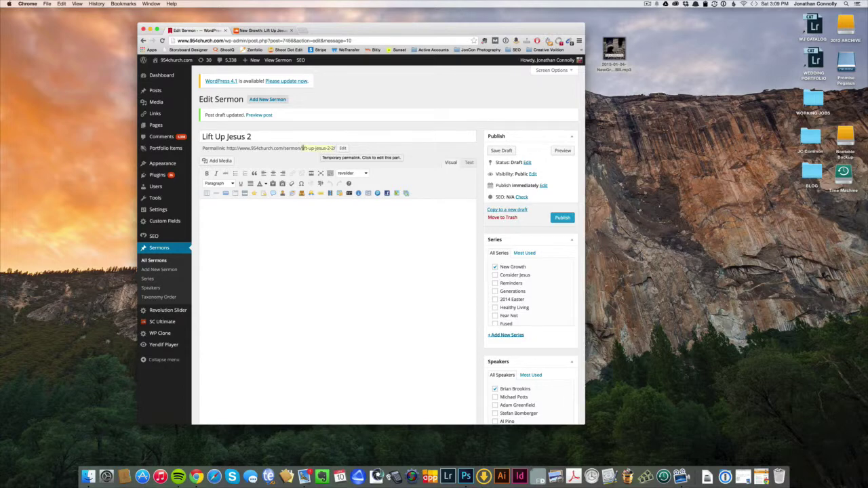
pyautogui.moveTo(226, 148); pyautogui.dragTo(327, 148)
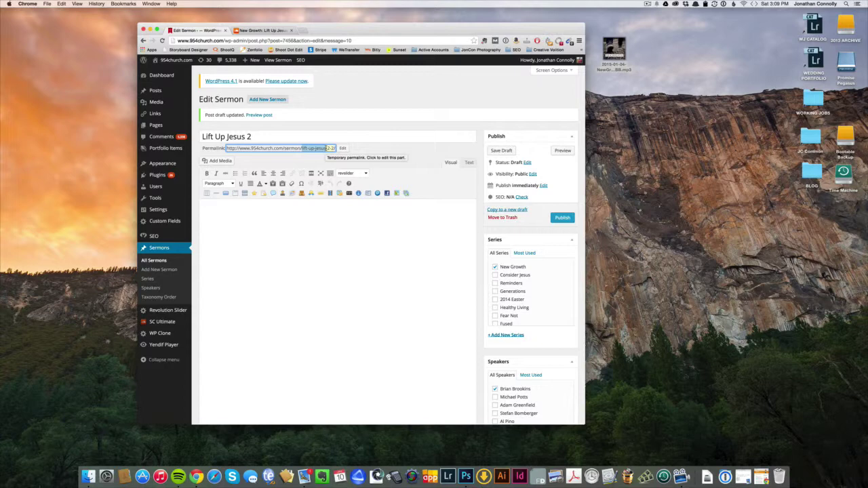
pyautogui.click(326, 147)
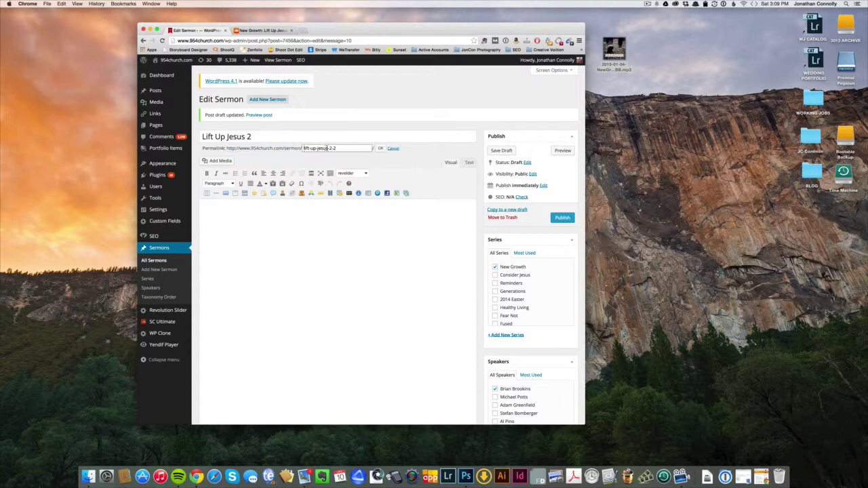
pyautogui.moveTo(327, 148); pyautogui.dragTo(302, 147)
pyautogui.click(366, 146)
pyautogui.click(410, 168)
pyautogui.click(380, 148)
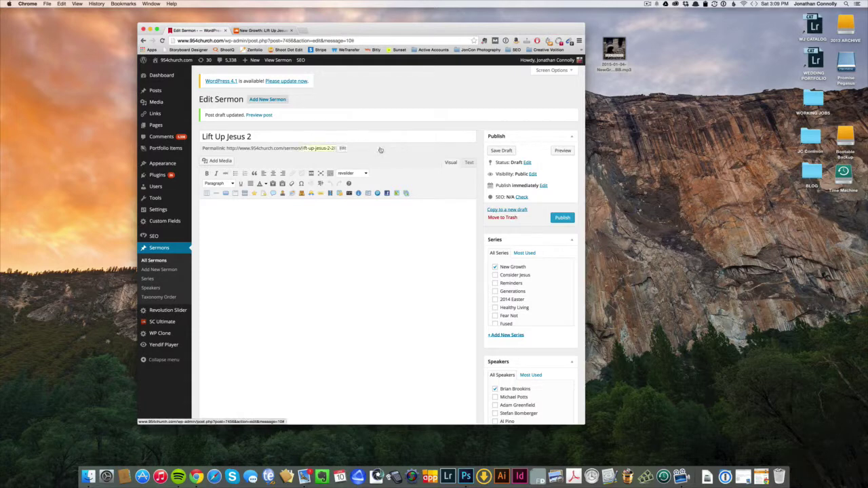
pyautogui.click(562, 217)
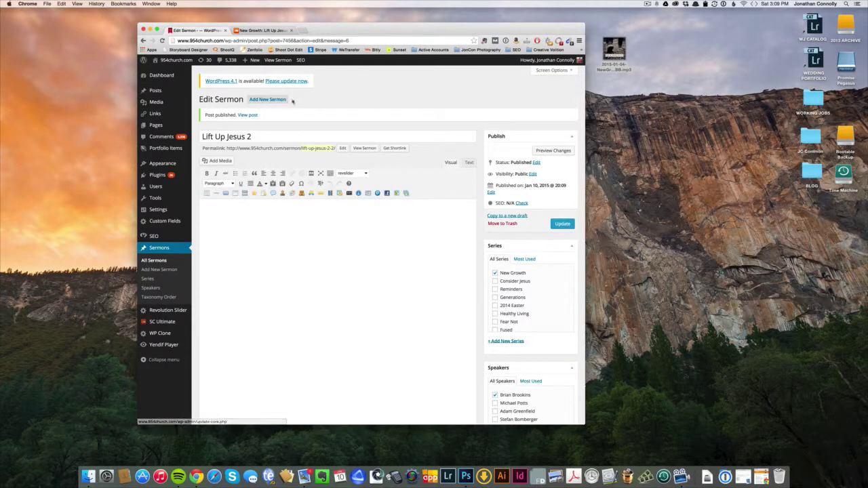
# - Load 954church.com in a new tab and open the Lift Up Jesus 2 sermon's Listen page
pyautogui.press('super+t')
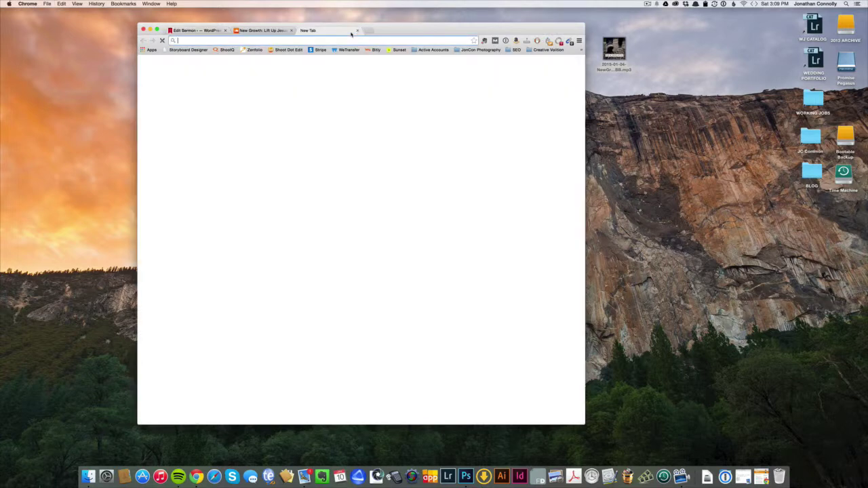
pyautogui.write('954church.com')
pyautogui.press('Return')
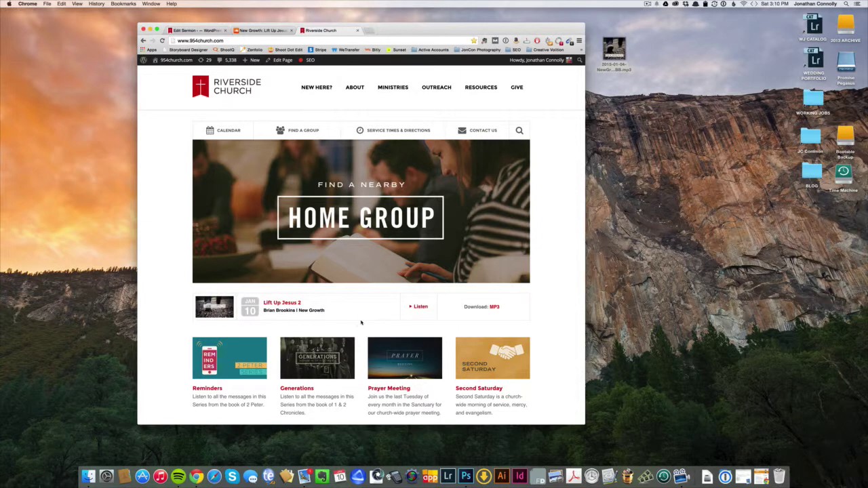
pyautogui.click(416, 309)
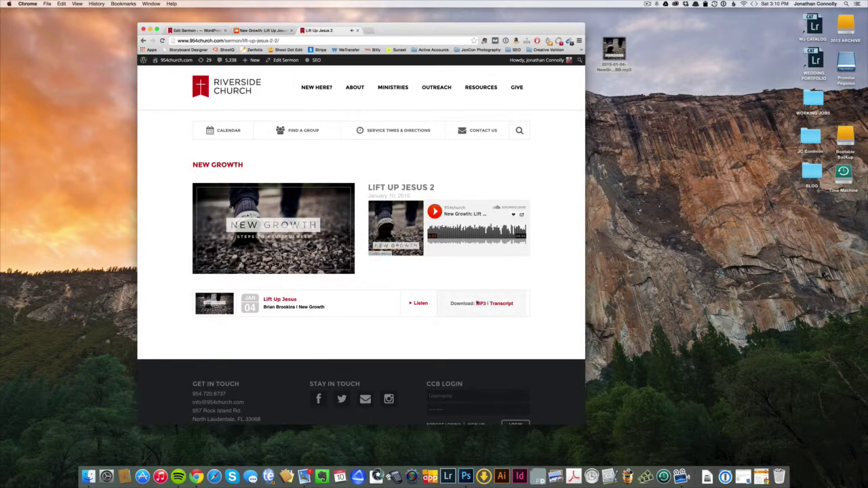
# - Confirm the sermon's MP3 download plays, then open Resources > Series Archive
pyautogui.click(144, 41)
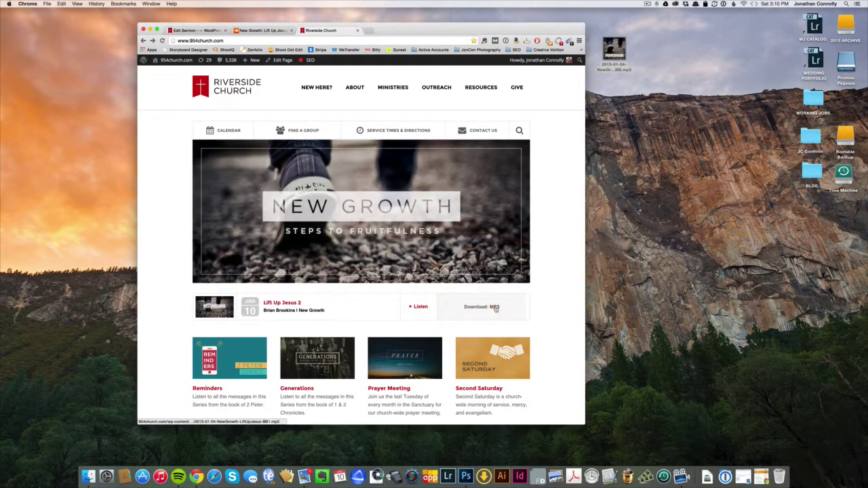
pyautogui.click(494, 306)
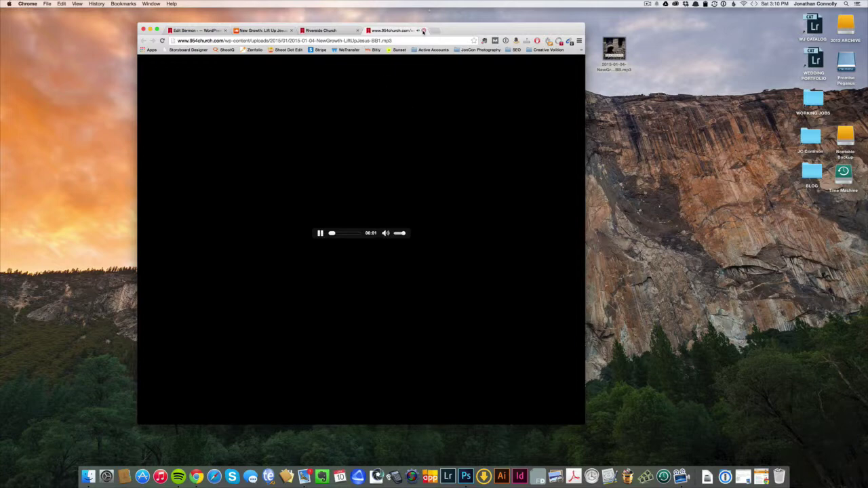
pyautogui.click(423, 31)
pyautogui.moveTo(470, 90)
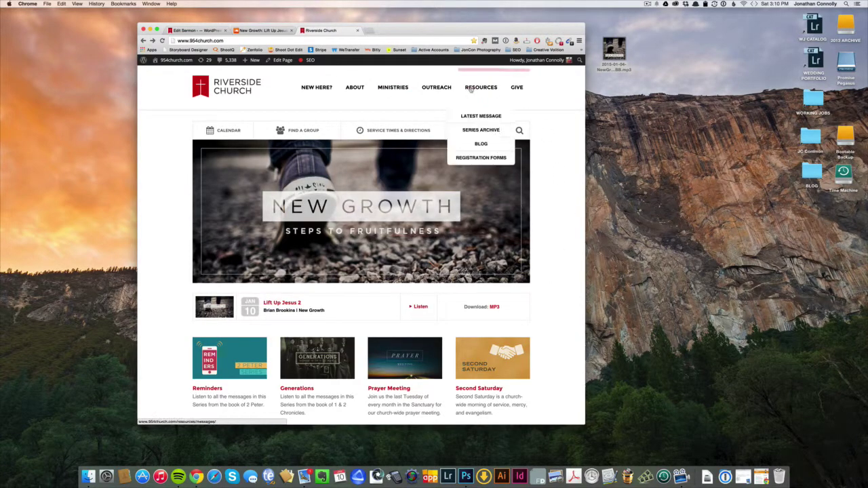
pyautogui.click(476, 130)
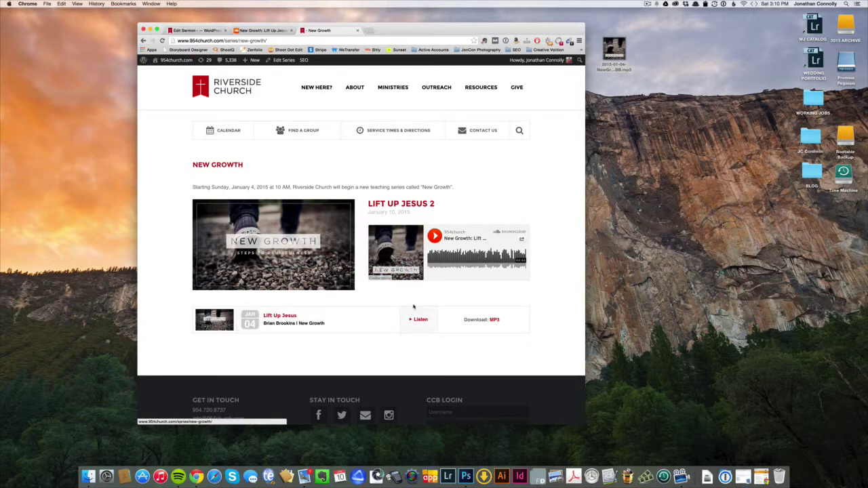
# - Open Resources > Latest Message to list the newest sermons, led by Lift Up Jesus 2
pyautogui.moveTo(485, 90)
pyautogui.click(484, 118)
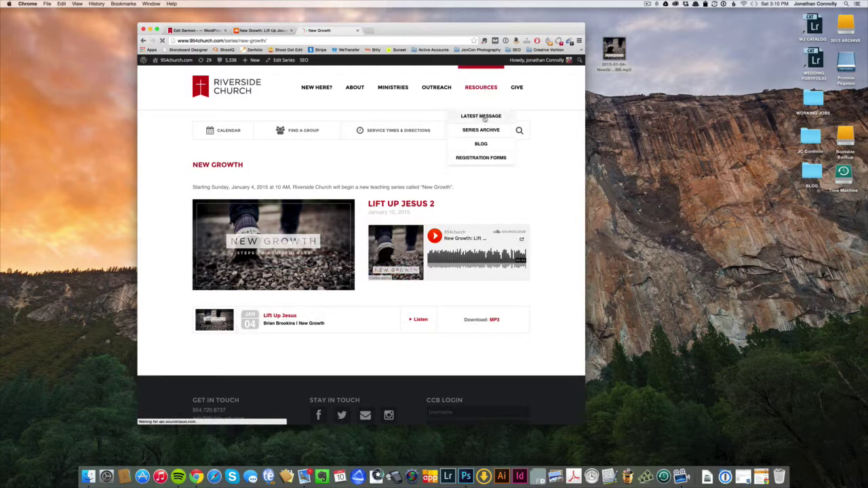